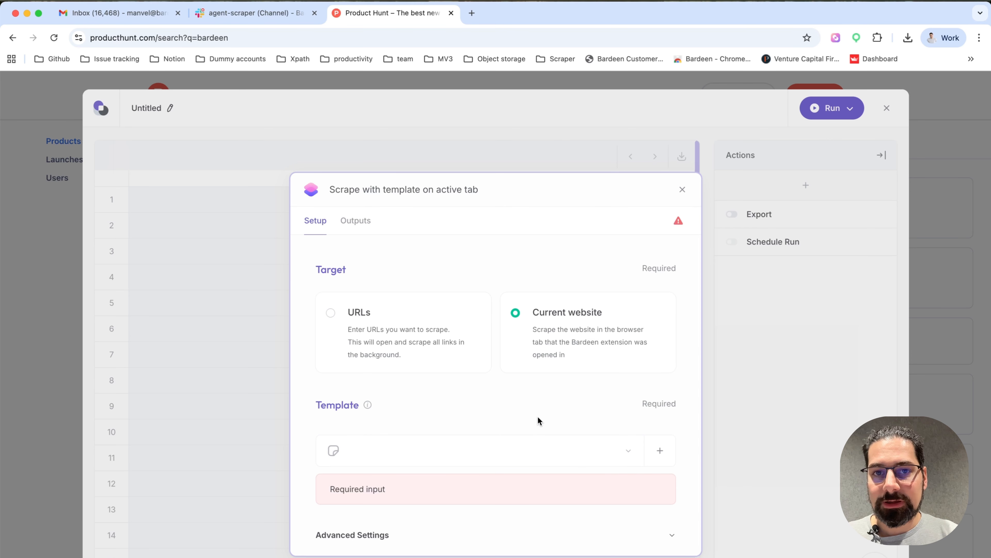
Step: Create a new scraper template for the focused Product Hunt tab, building a custom one instead of using the pre-built template
{"action": "left_click", "coordinate": [660, 453]}
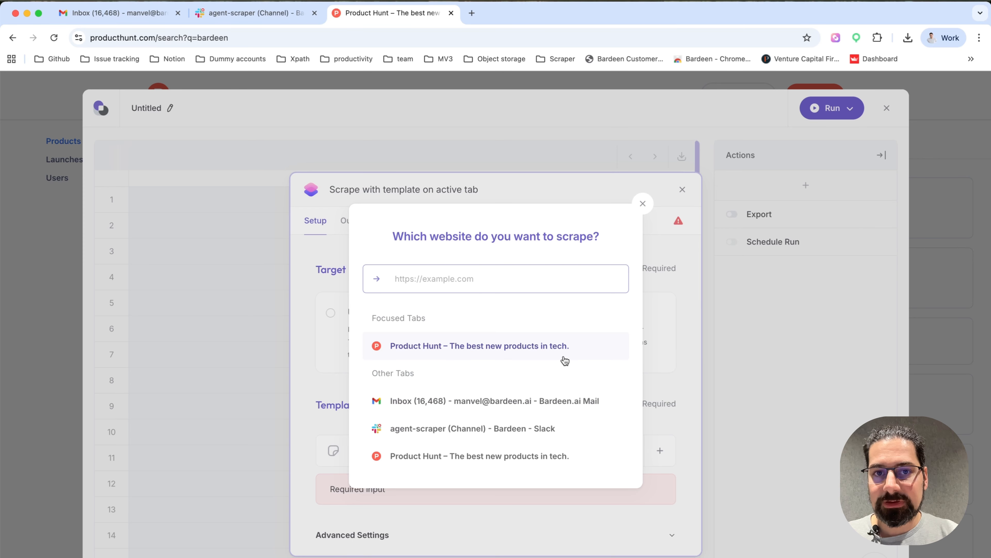
{"action": "left_click", "coordinate": [643, 203]}
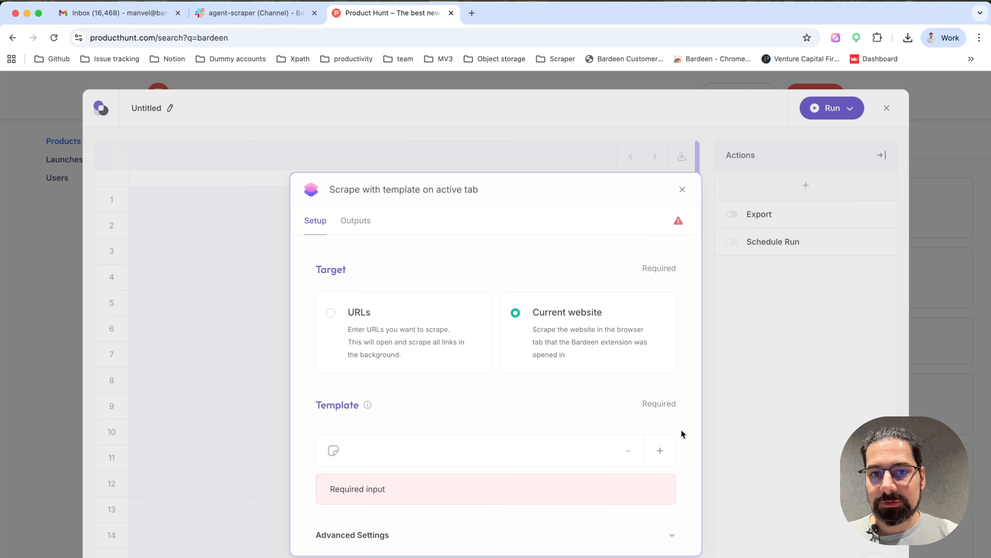
{"action": "left_click", "coordinate": [659, 451]}
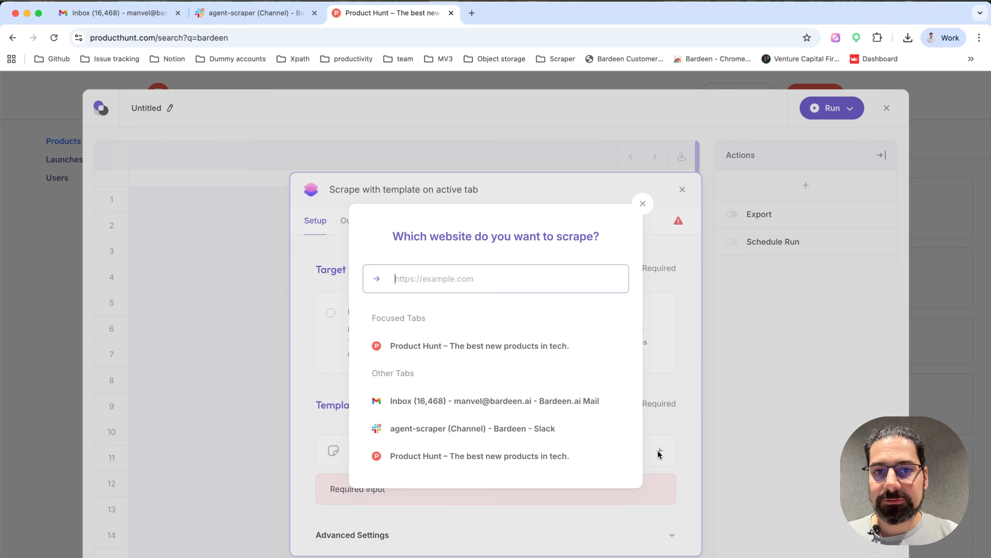
{"action": "left_click", "coordinate": [549, 341]}
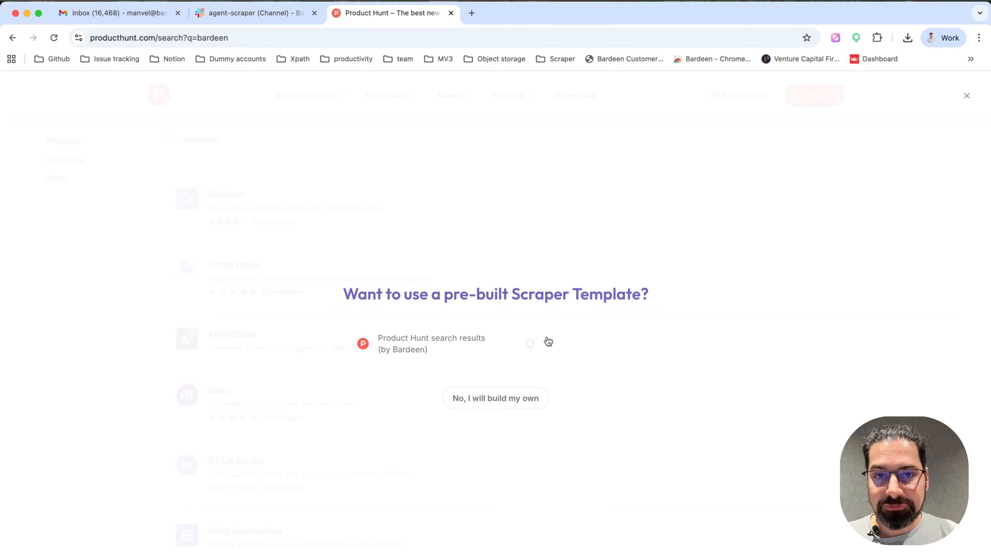
{"action": "left_click", "coordinate": [503, 398]}
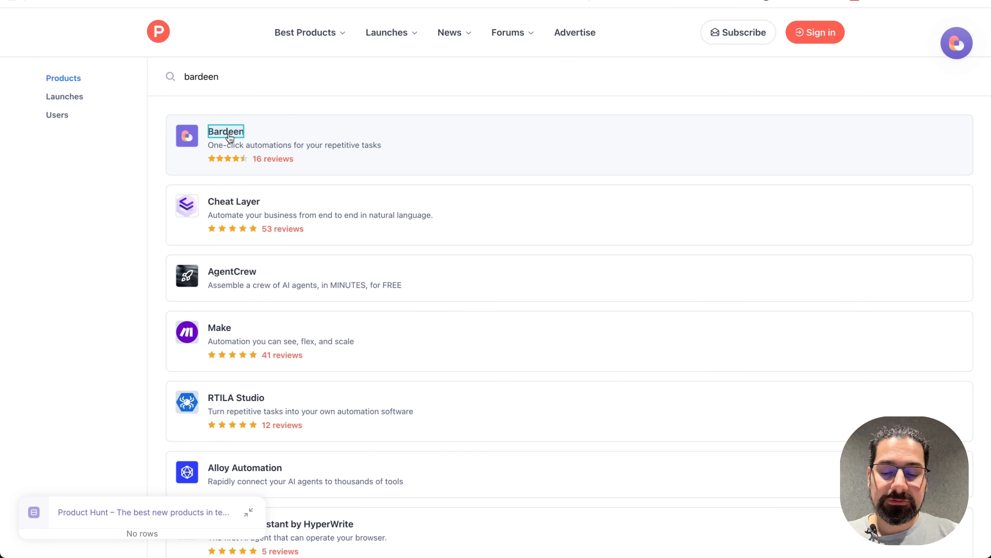
Step: Define the search results as a list using the Bardeen and Make product names, with pagination set to None
{"action": "left_click", "coordinate": [230, 137]}
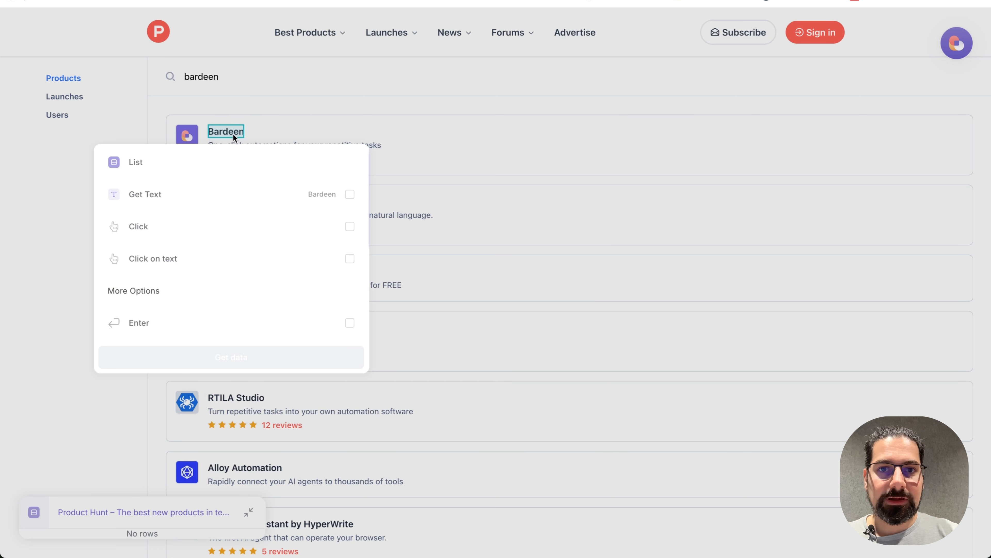
{"action": "left_click", "coordinate": [218, 172]}
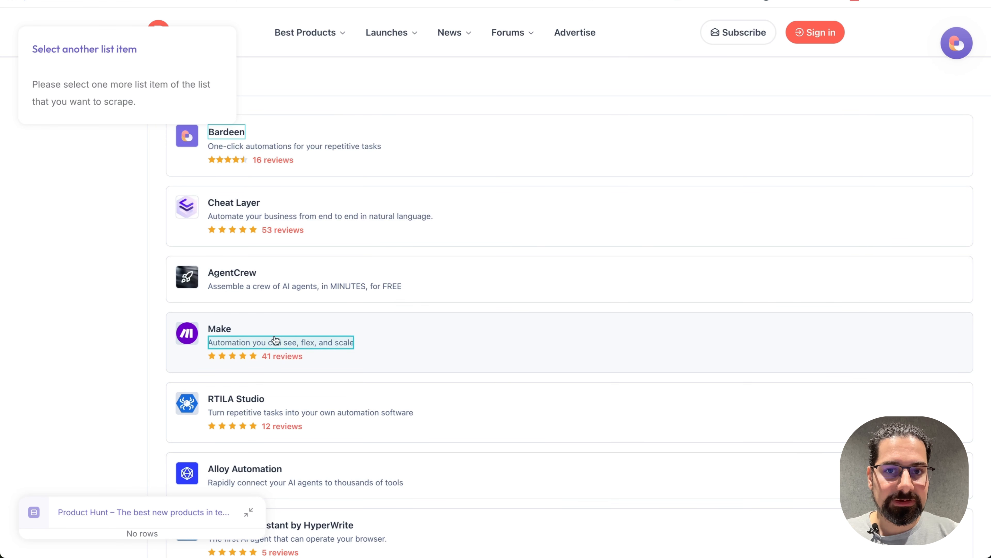
{"action": "left_click", "coordinate": [220, 329]}
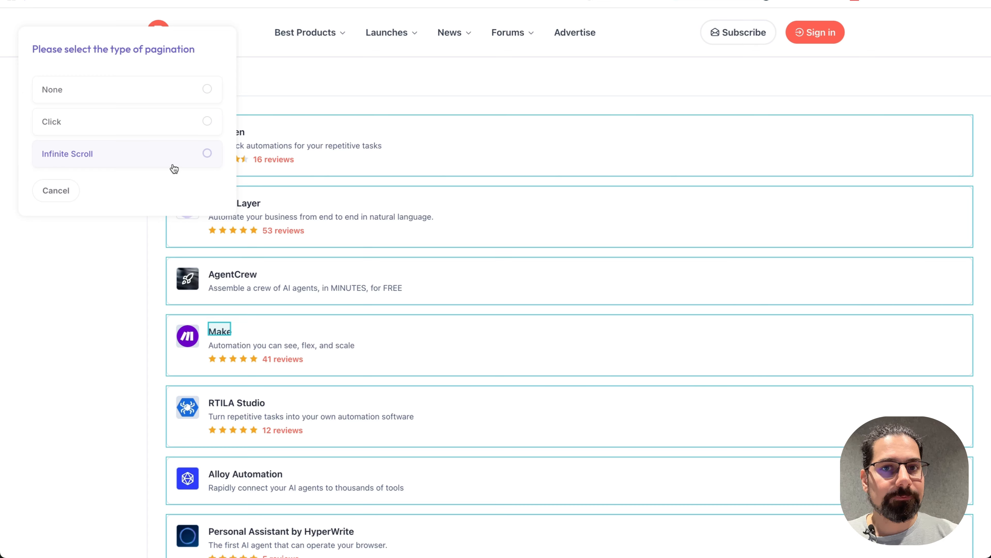
{"action": "left_click", "coordinate": [143, 98]}
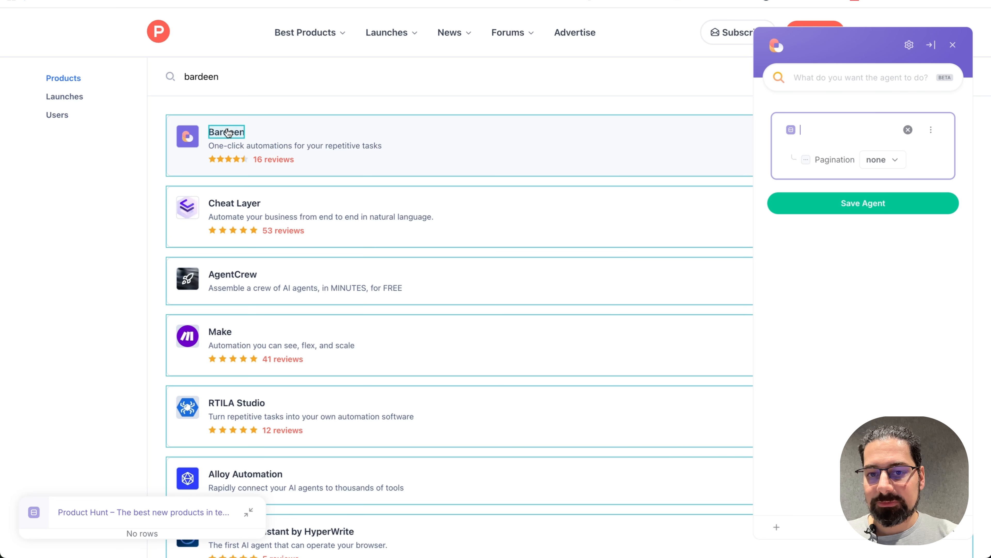
Step: Extract the text of the Bardeen product title as a list field called Name
{"action": "left_click", "coordinate": [228, 133]}
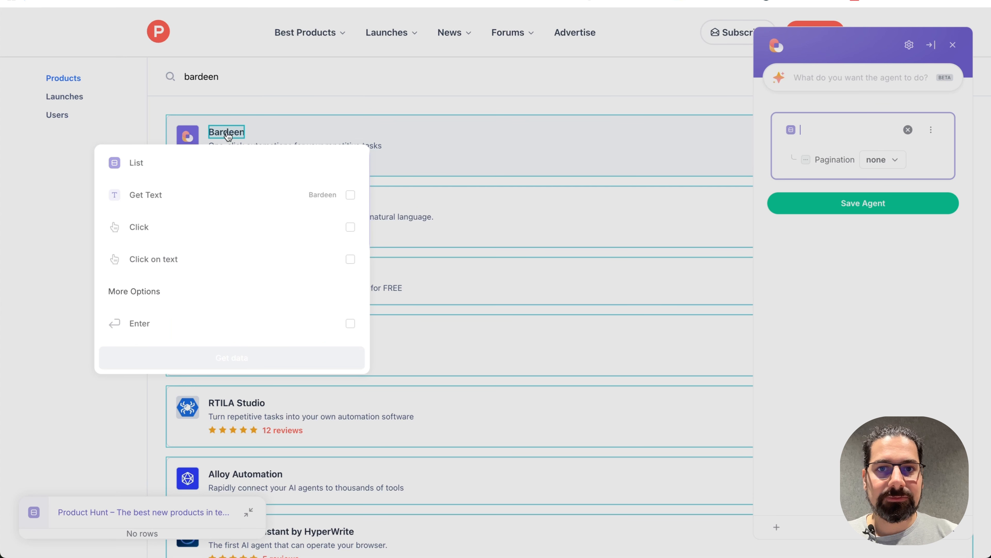
{"action": "left_click", "coordinate": [264, 194]}
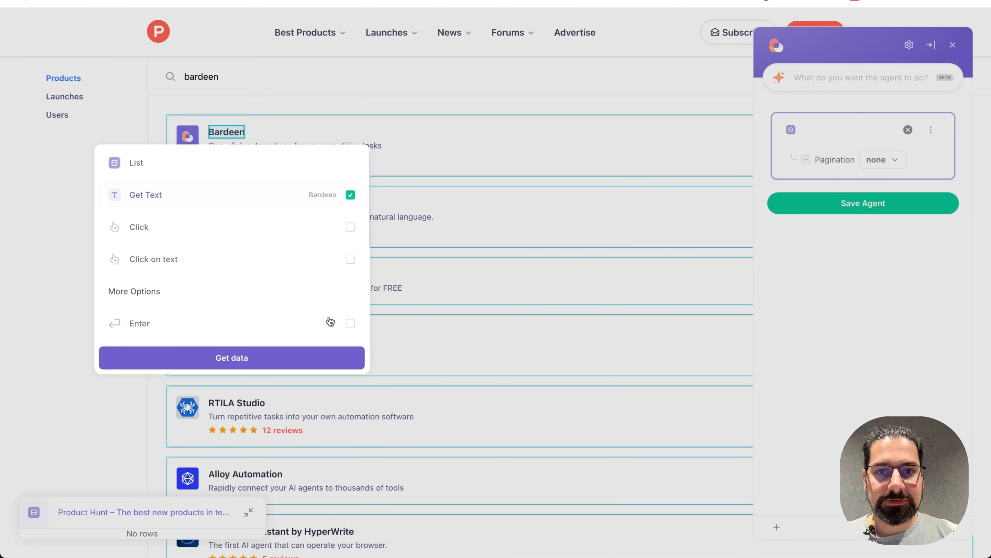
{"action": "left_click", "coordinate": [285, 361]}
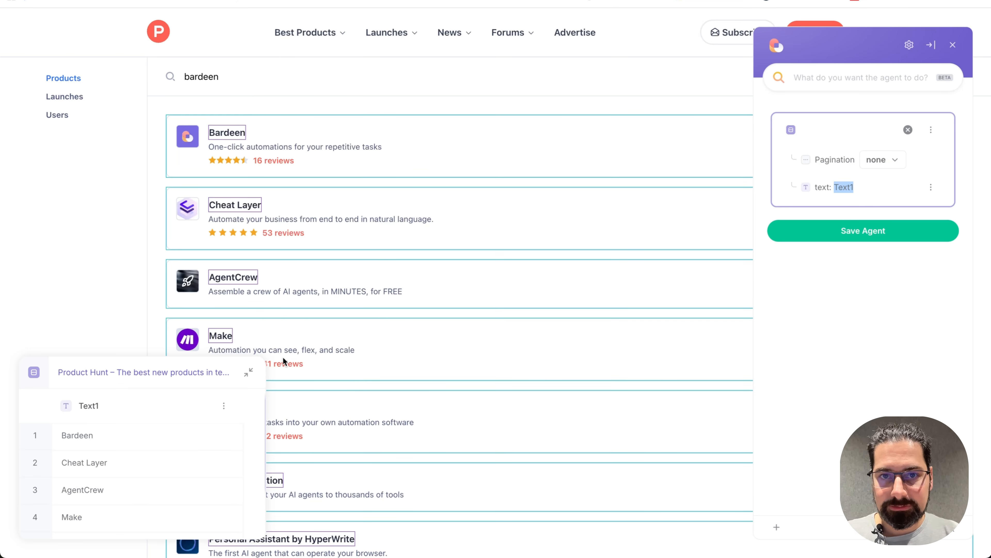
{"action": "type", "text": "Name"}
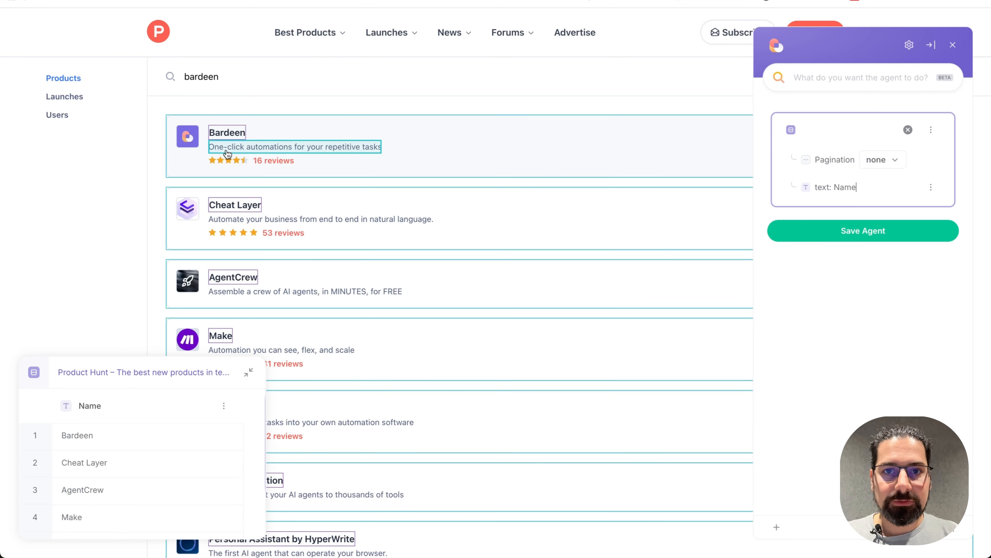
Step: Extract the text of Bardeen's tagline as a list field called On-liner
{"action": "left_click", "coordinate": [224, 151]}
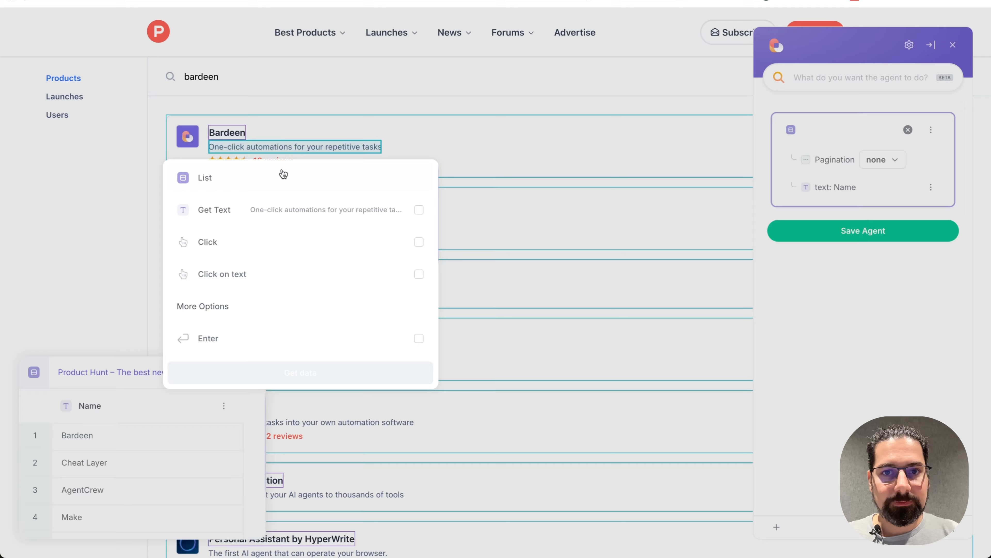
{"action": "left_click", "coordinate": [274, 217]}
{"action": "left_click", "coordinate": [300, 372]}
{"action": "type", "text": "liner"}
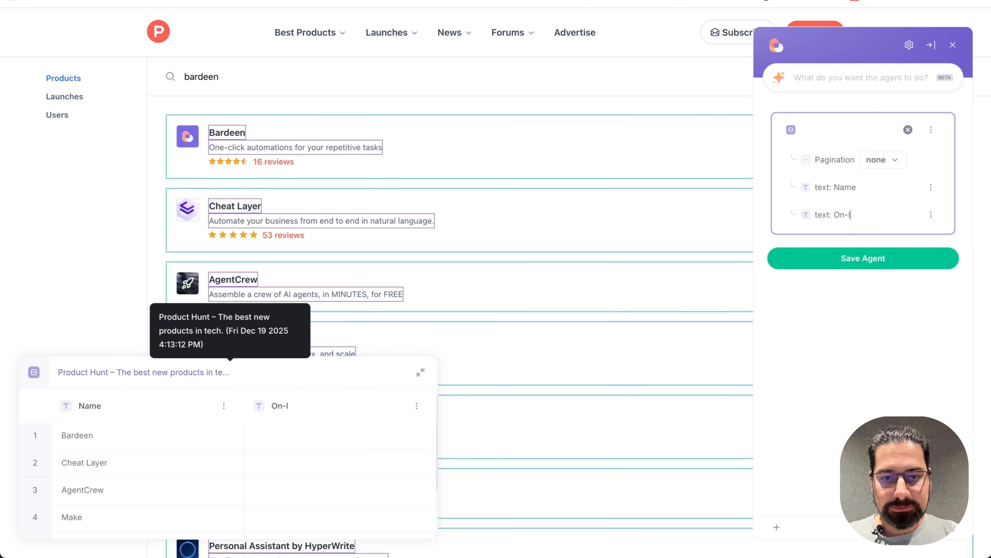
Step: Extract the review count text from the Cheat Layer result as a list field called Review
{"action": "left_click", "coordinate": [283, 237]}
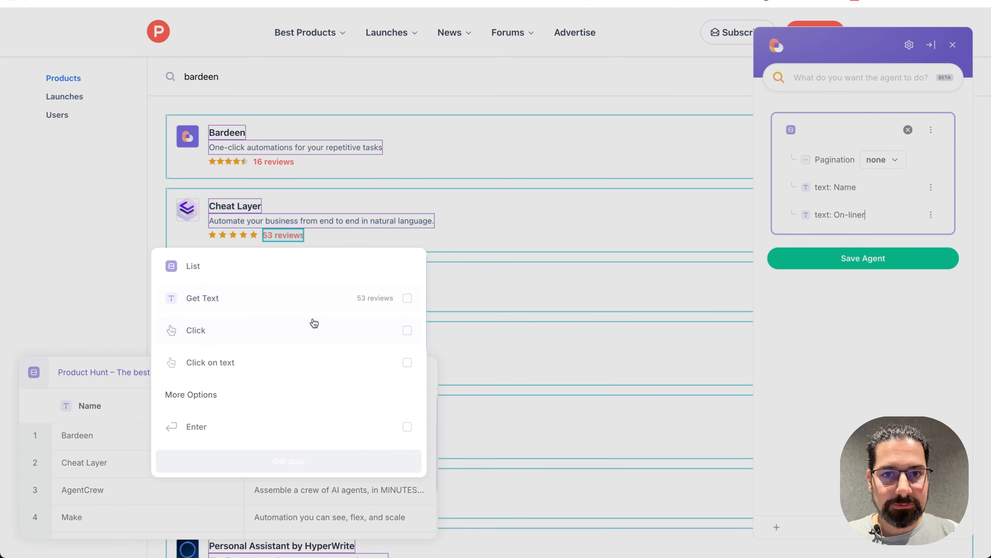
{"action": "left_click", "coordinate": [312, 300]}
{"action": "left_click", "coordinate": [343, 463]}
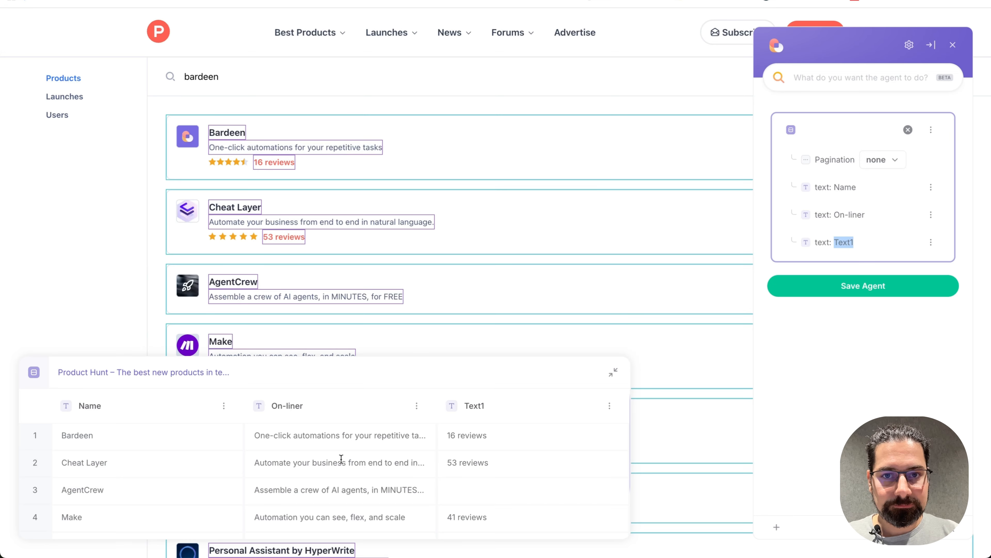
{"action": "type", "text": "Review"}
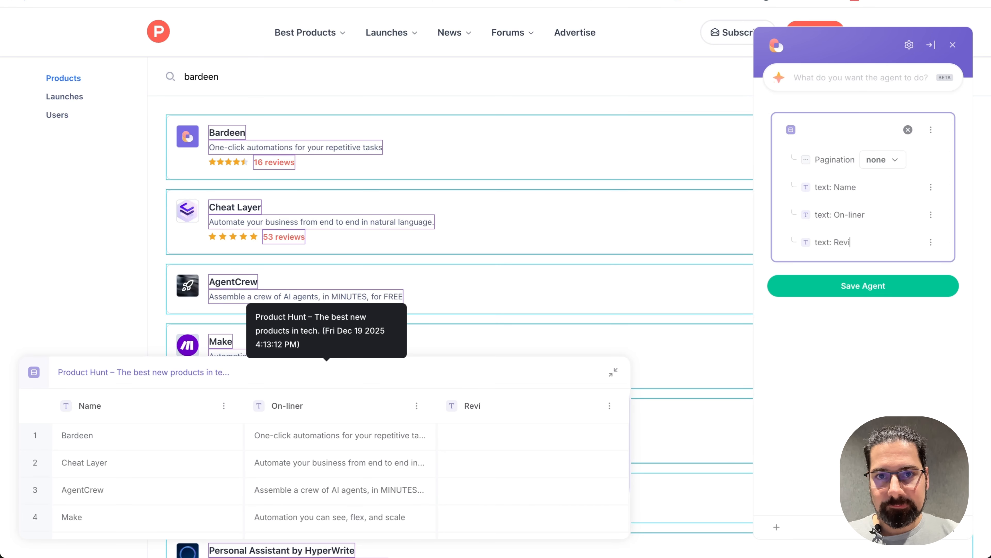
Step: Rename the scraper template as "Product hunt search page extractor"
{"action": "left_click", "coordinate": [185, 372]}
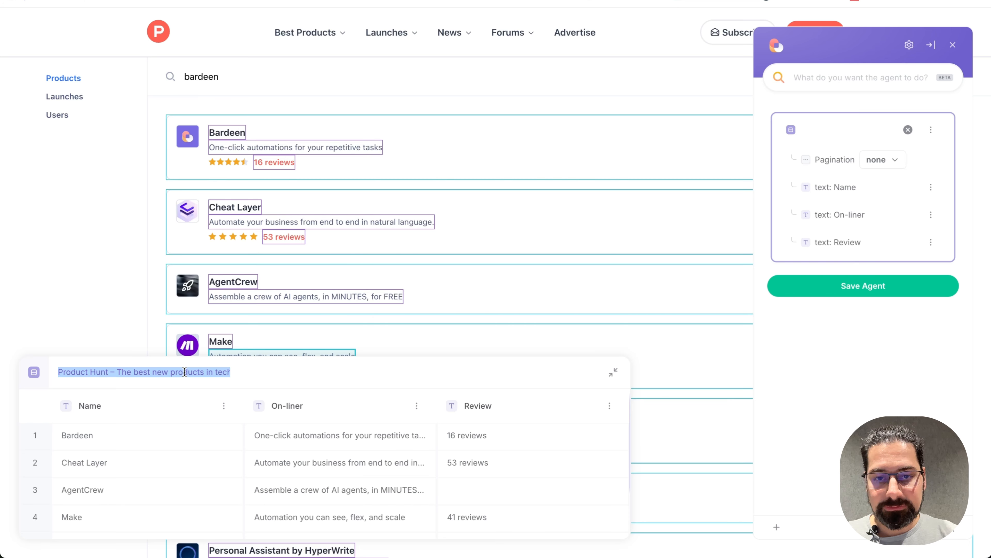
{"action": "type", "text": "Product"}
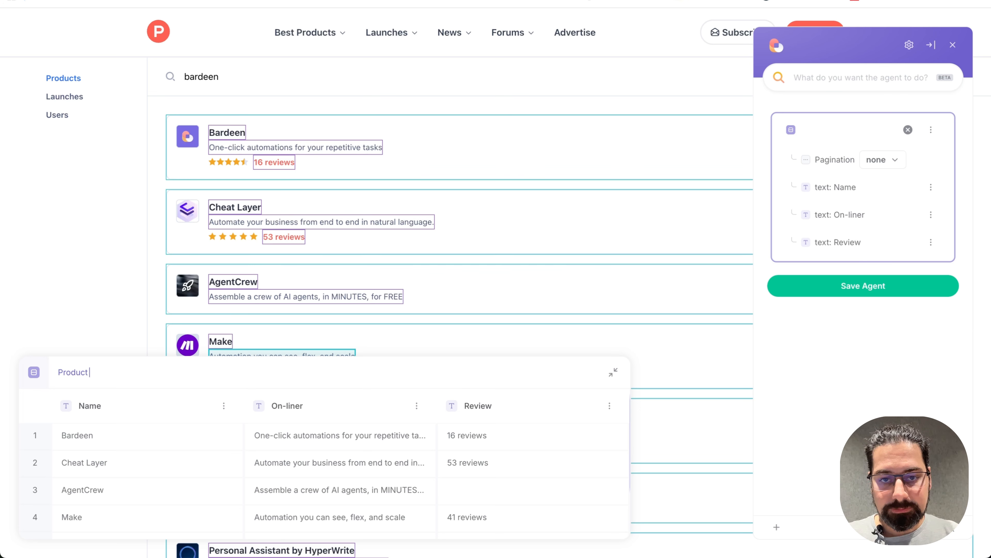
{"action": "type", "text": " hunt search"}
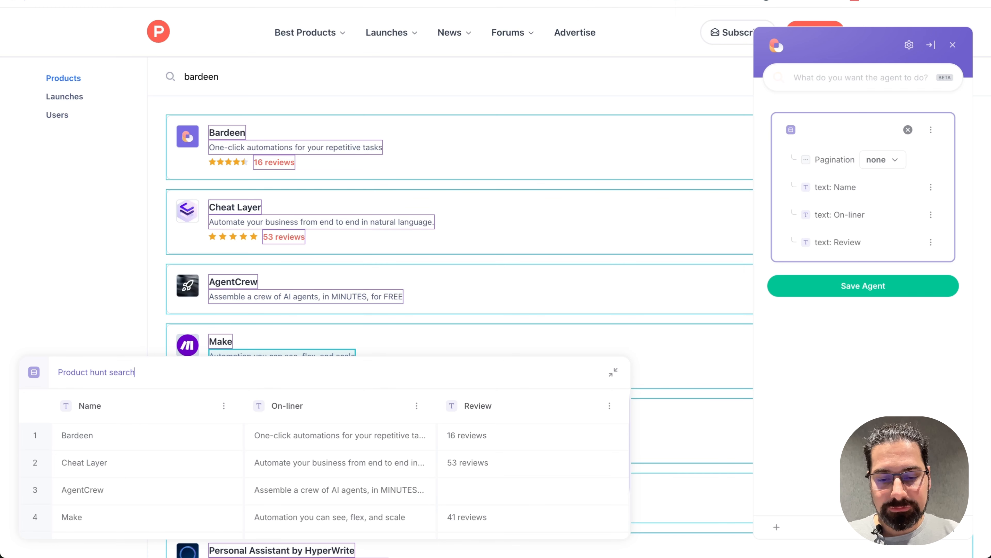
{"action": "type", "text": " page ext"}
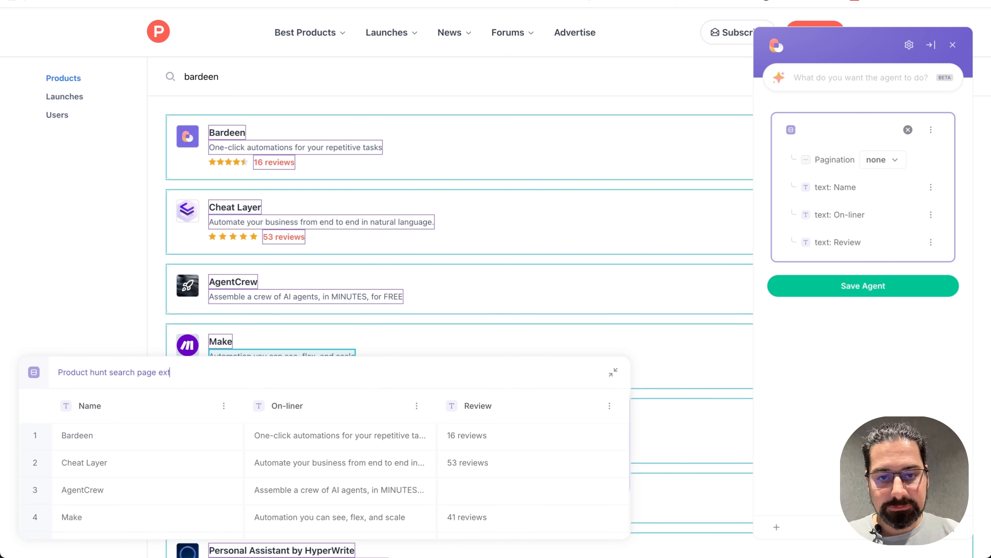
{"action": "type", "text": "ractor"}
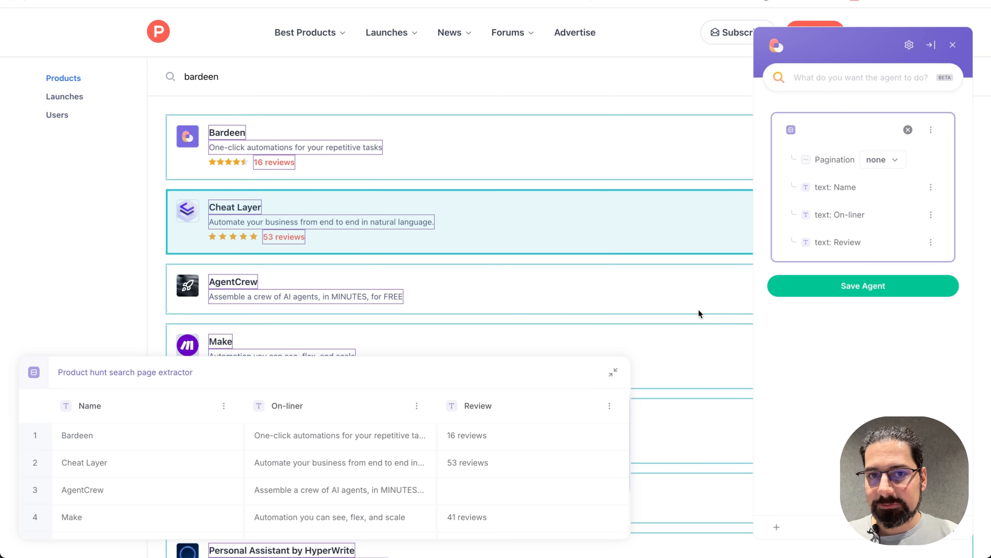
Step: Delete the On-liner text field from the list and save the scraper agent
{"action": "left_click", "coordinate": [931, 217]}
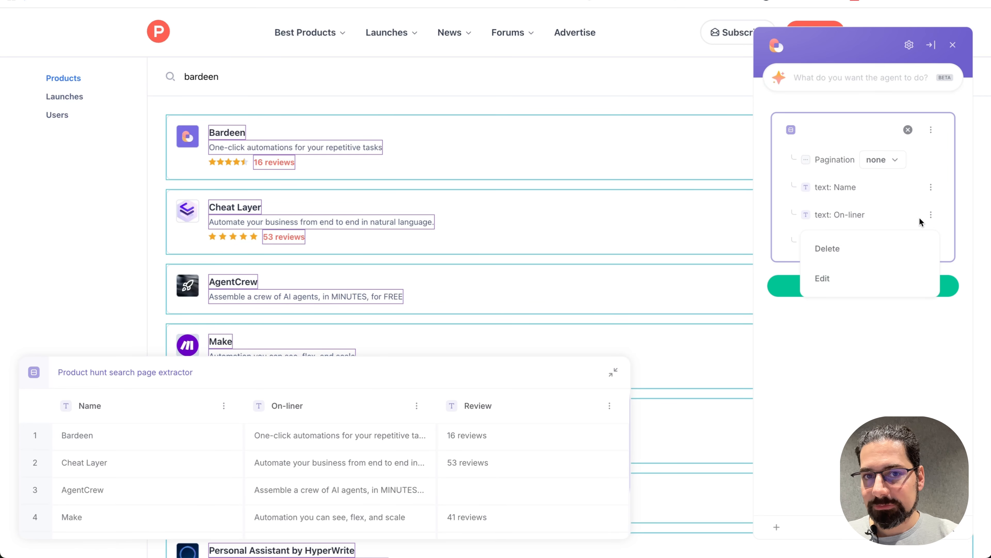
{"action": "left_click", "coordinate": [862, 249]}
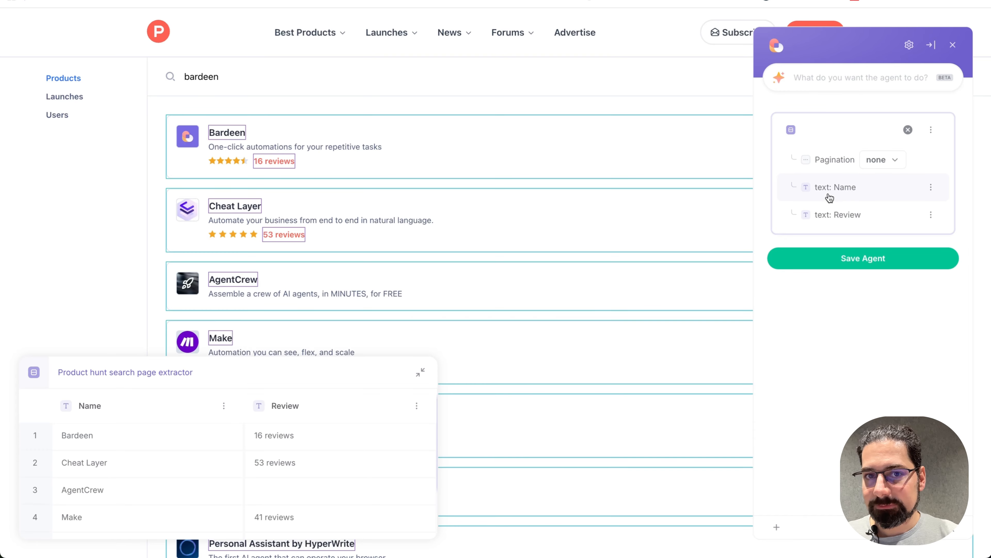
{"action": "left_click", "coordinate": [866, 259]}
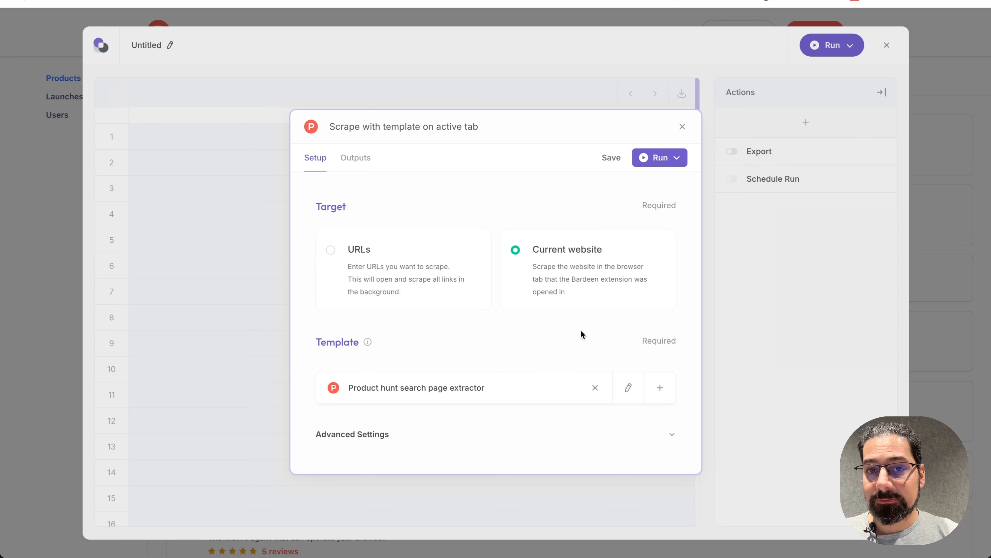
Step: Reopen the saved template for editing and extract the Bardeen tagline text as a field called Description
{"action": "left_click", "coordinate": [628, 387]}
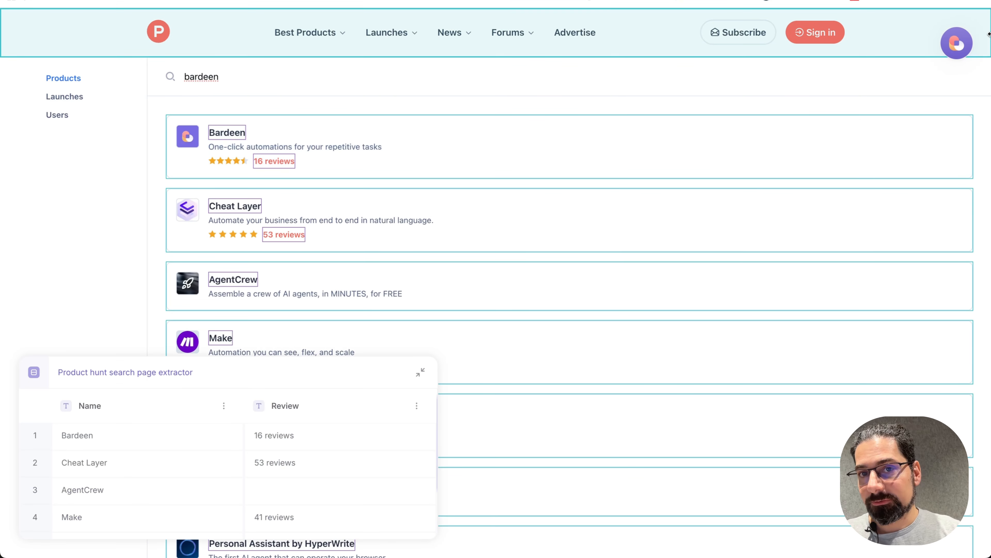
{"action": "left_click", "coordinate": [957, 43]}
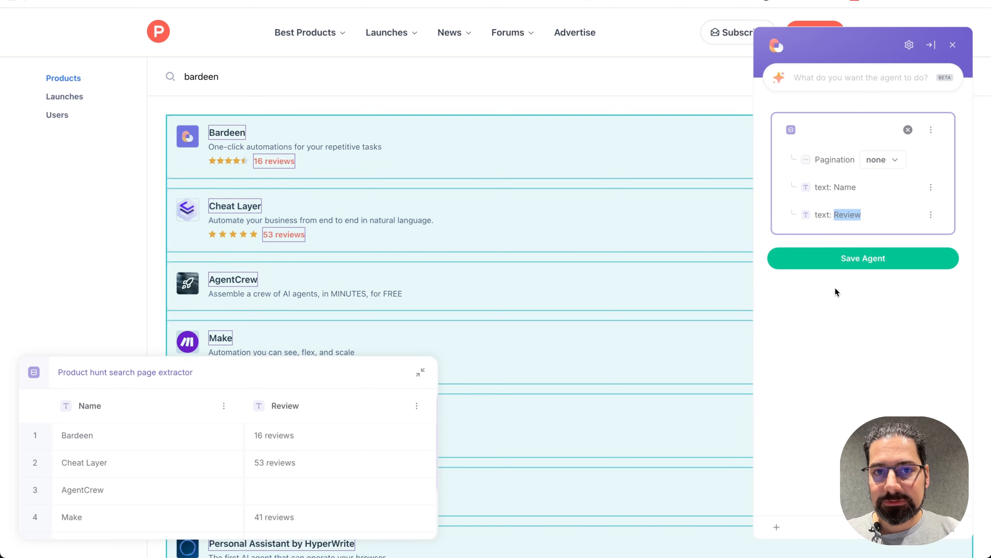
{"action": "left_click", "coordinate": [308, 148]}
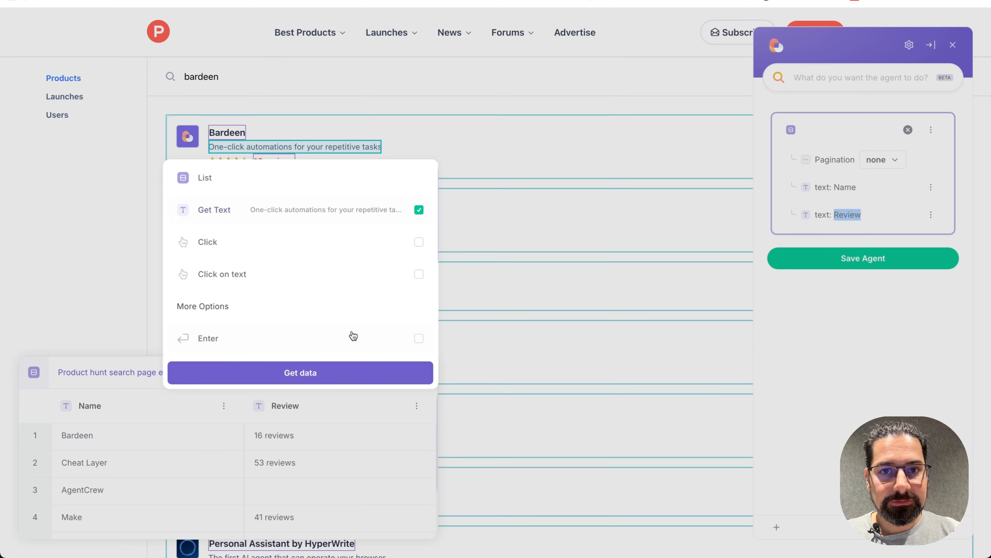
{"action": "left_click", "coordinate": [321, 376]}
{"action": "type", "text": "scription"}
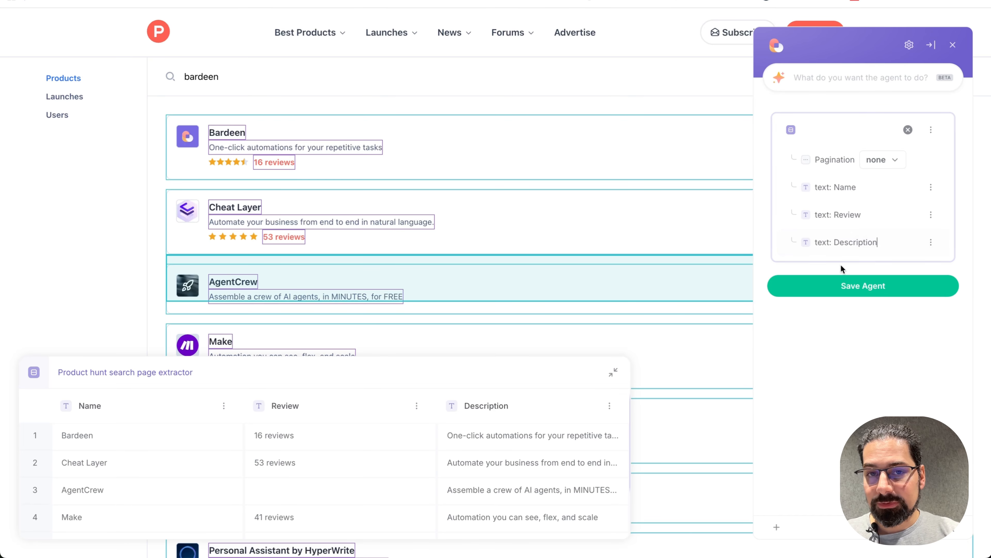
Step: Move the Description field above Review and save the scraper agent
{"action": "left_click_drag", "start_coordinate": [838, 246], "coordinate": [837, 209]}
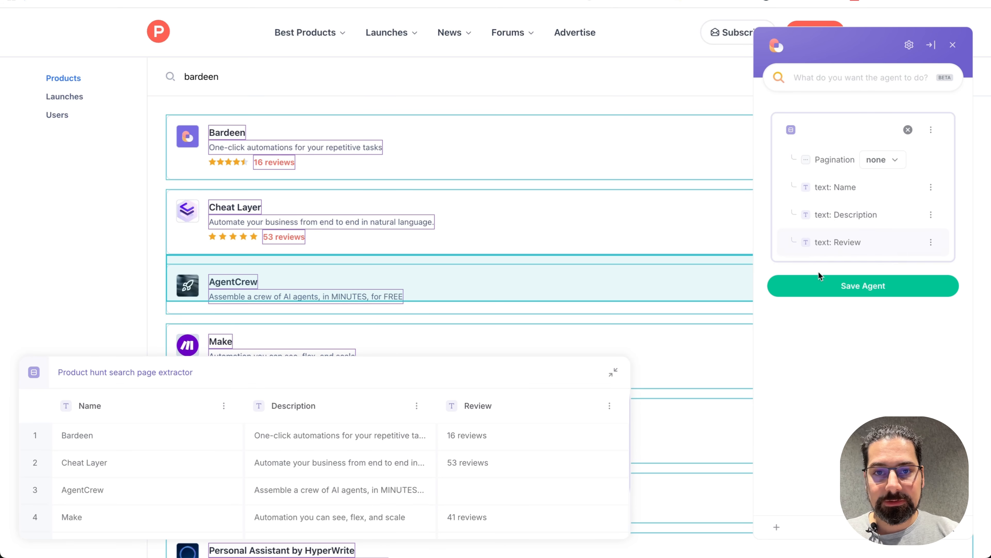
{"action": "left_click", "coordinate": [829, 288]}
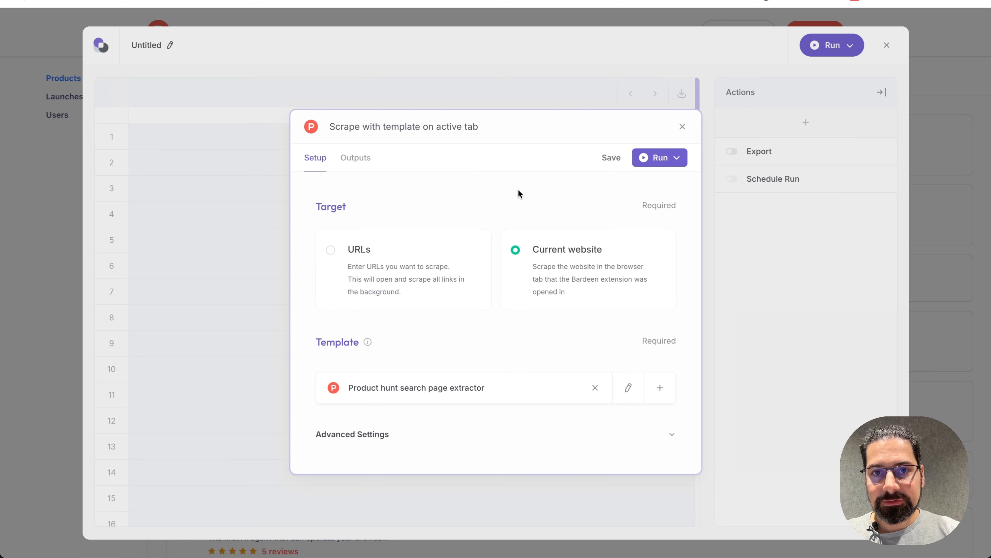
Step: Run the Product hunt search page extractor on the current website for all rows
{"action": "left_click", "coordinate": [656, 158]}
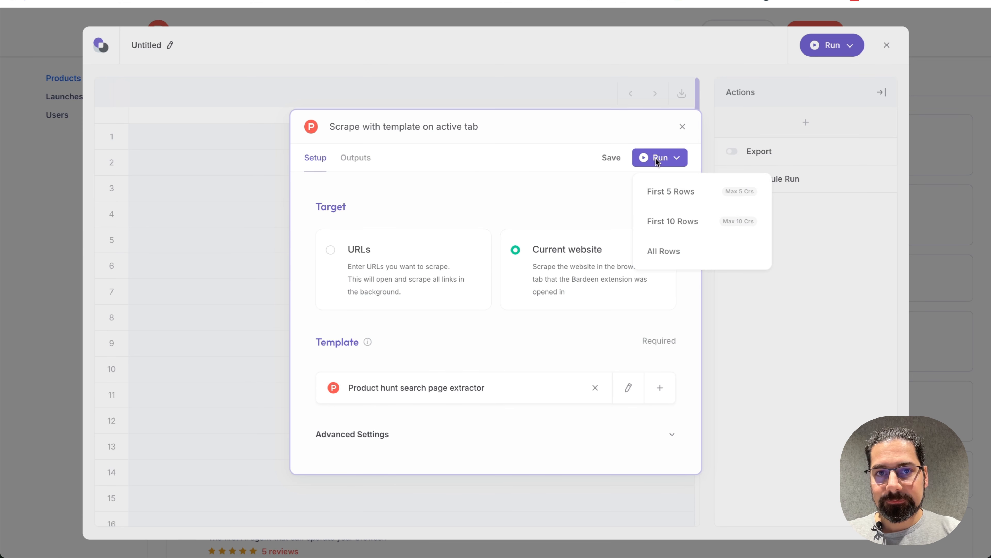
{"action": "left_click", "coordinate": [654, 259]}
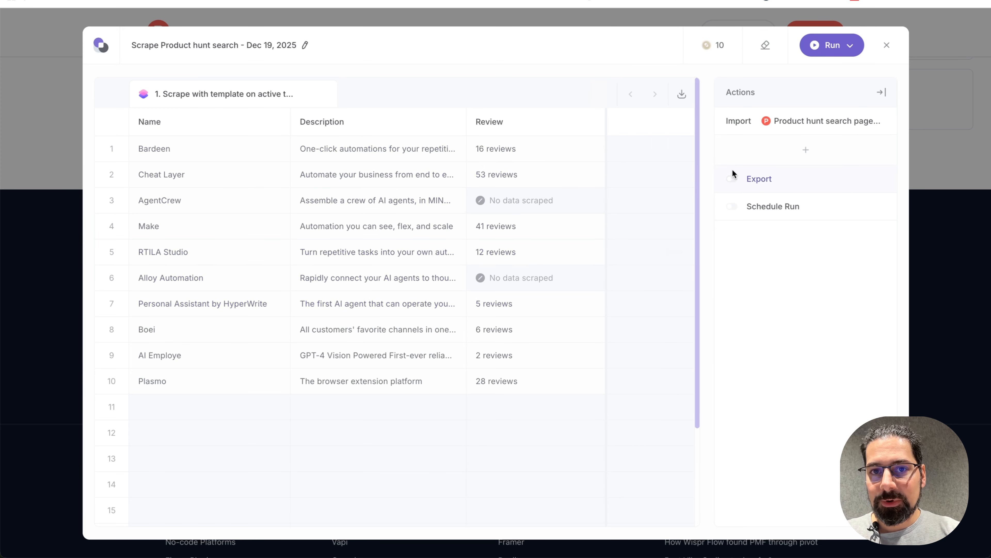
Step: Set up an export that adds the scraped rows to the Google Sheet "[Mini demo] ProductHunt list 2" and save it
{"action": "left_click", "coordinate": [732, 175]}
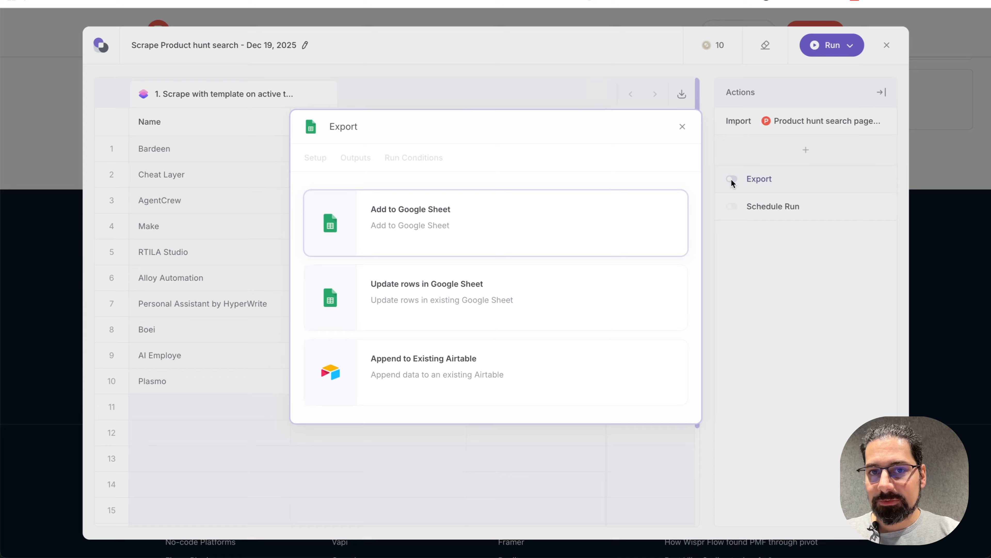
{"action": "left_click", "coordinate": [483, 219]}
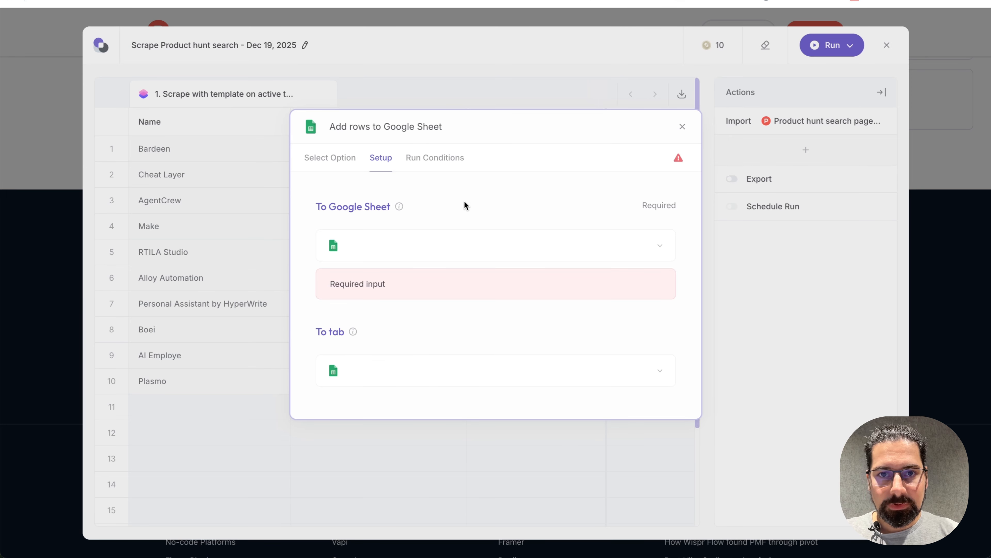
{"action": "left_click", "coordinate": [449, 246]}
{"action": "type", "text": "[Mini demo] ProductHunt list 2"}
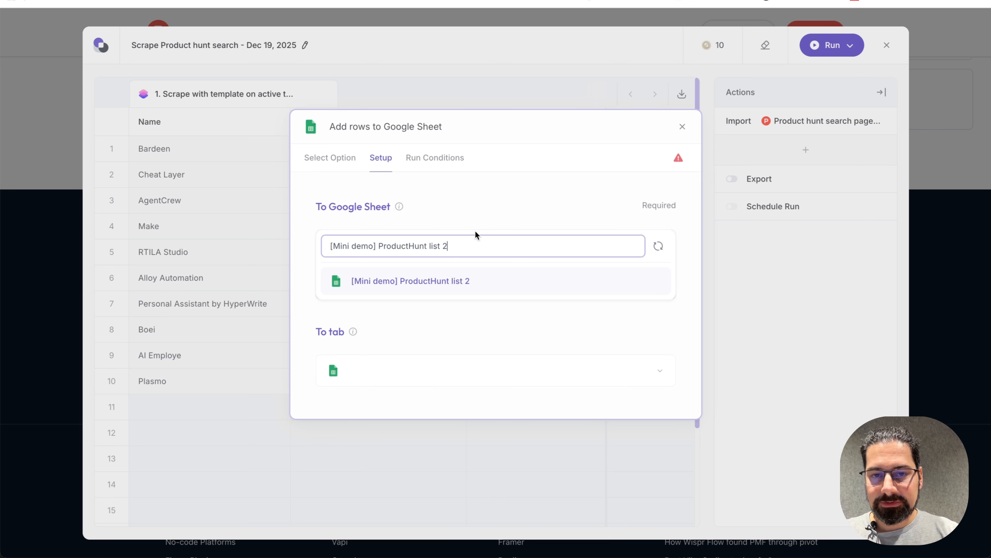
{"action": "left_click", "coordinate": [469, 288]}
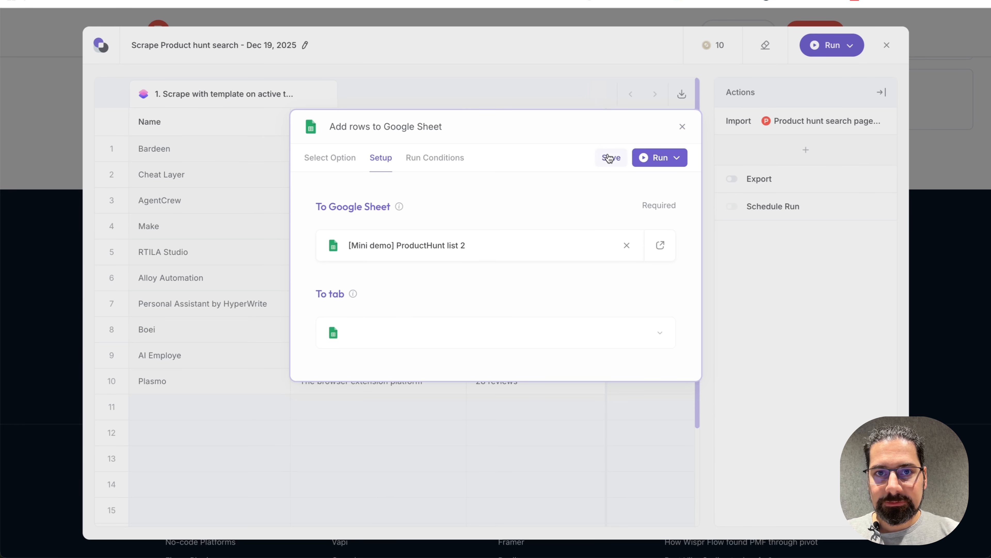
{"action": "left_click", "coordinate": [610, 157]}
Step: Run the export for all rows and open the linked Google Sheet
{"action": "left_click", "coordinate": [820, 46]}
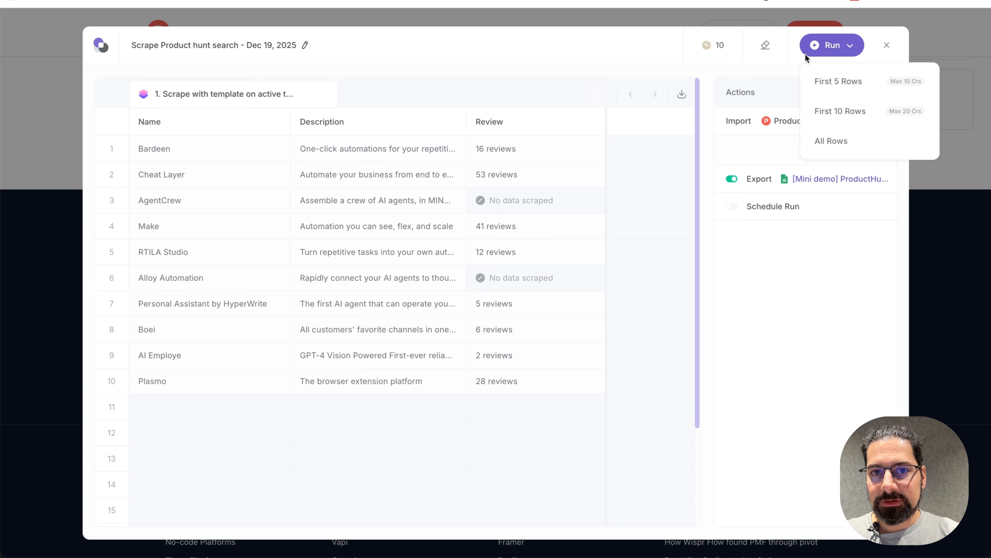
{"action": "left_click", "coordinate": [832, 141]}
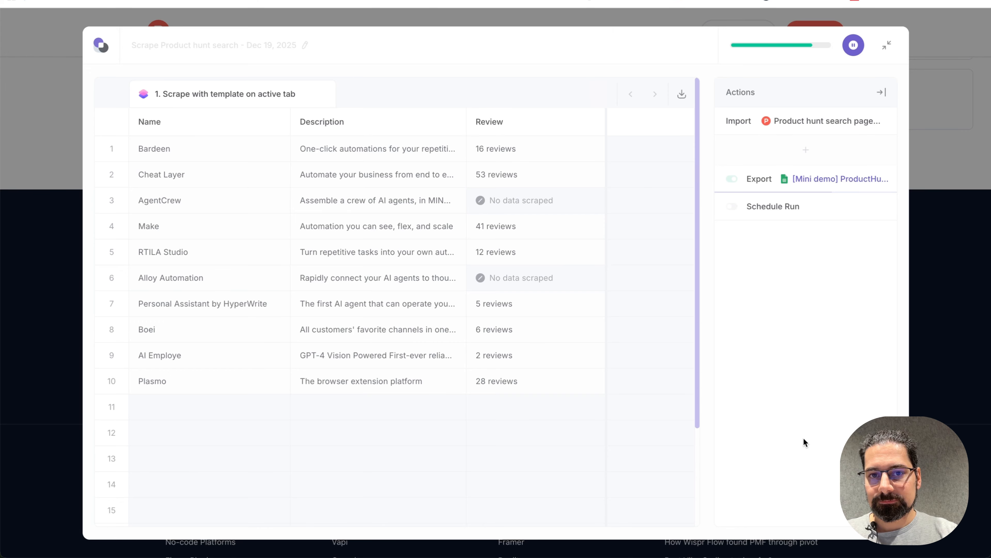
{"action": "left_click", "coordinate": [804, 180]}
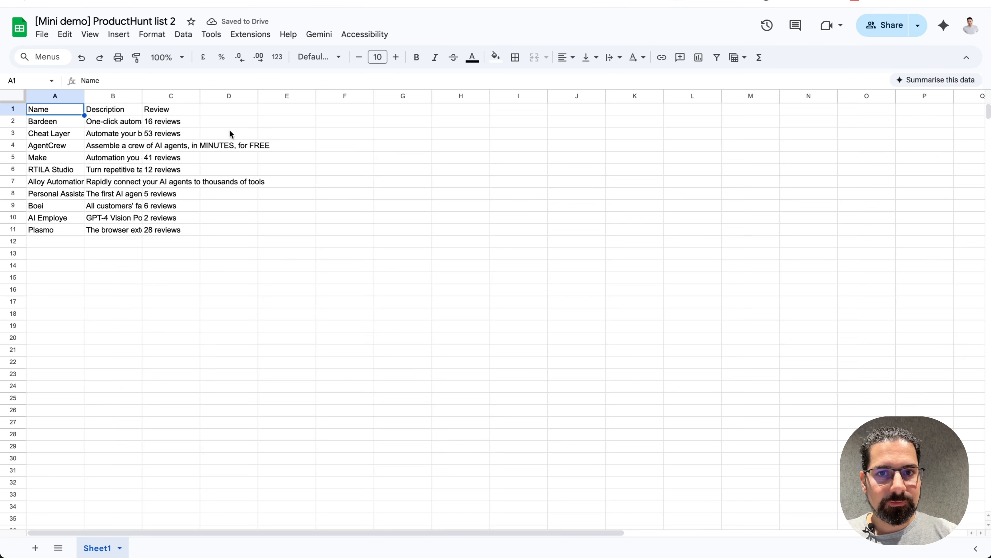